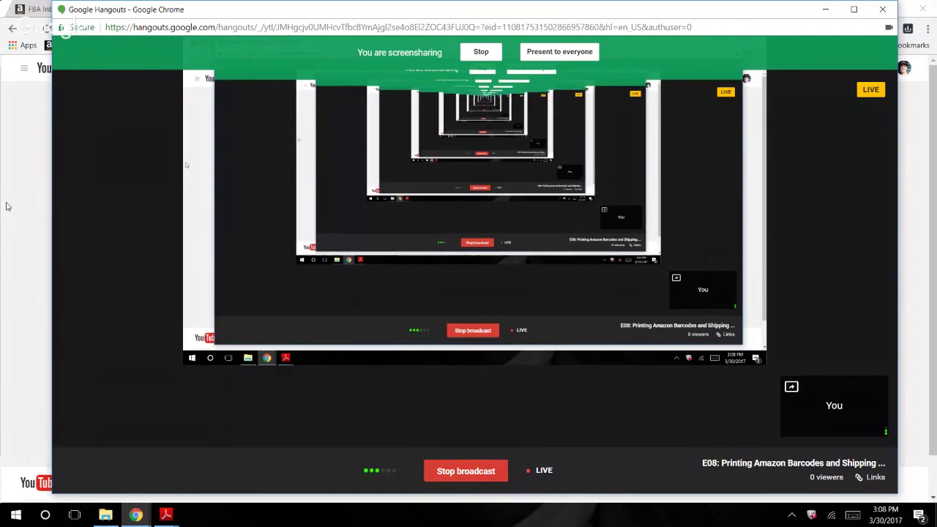
pyautogui.click(6, 207)
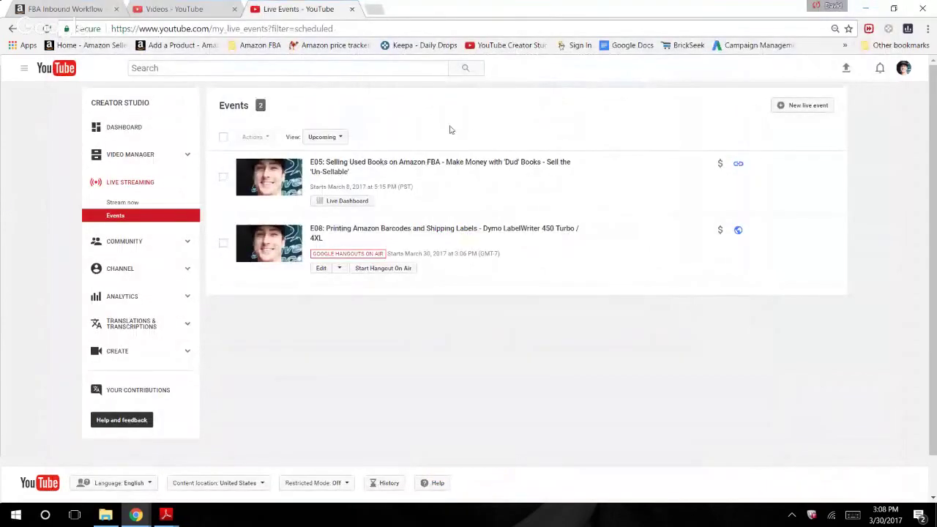
pyautogui.click(156, 7)
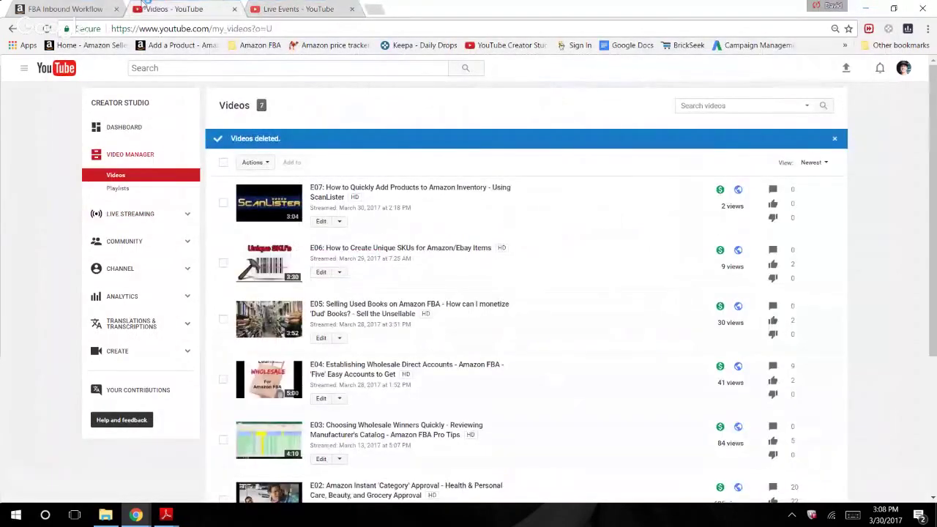
pyautogui.click(99, 7)
pyautogui.click(284, 6)
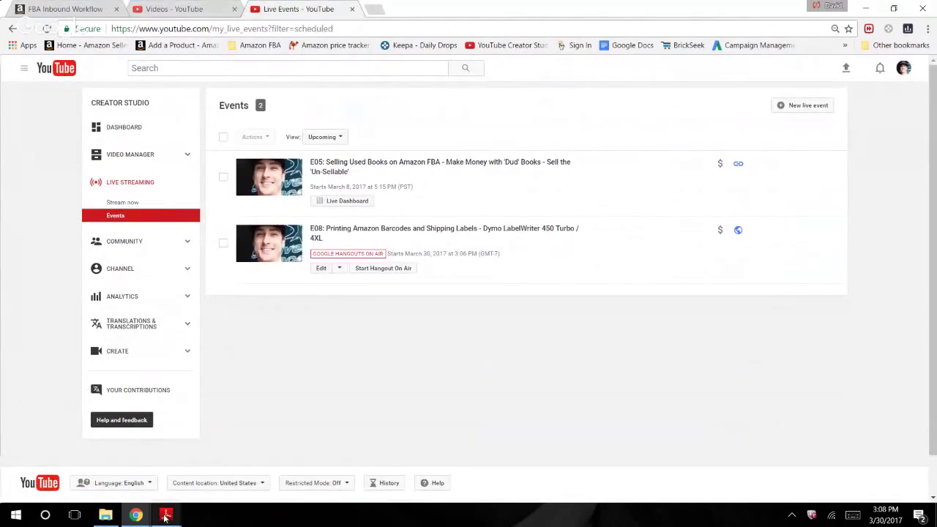
# Step: Switch to Adobe Reader and bring up the Amazon.com item fulfillment labels document
pyautogui.moveTo(166, 517)
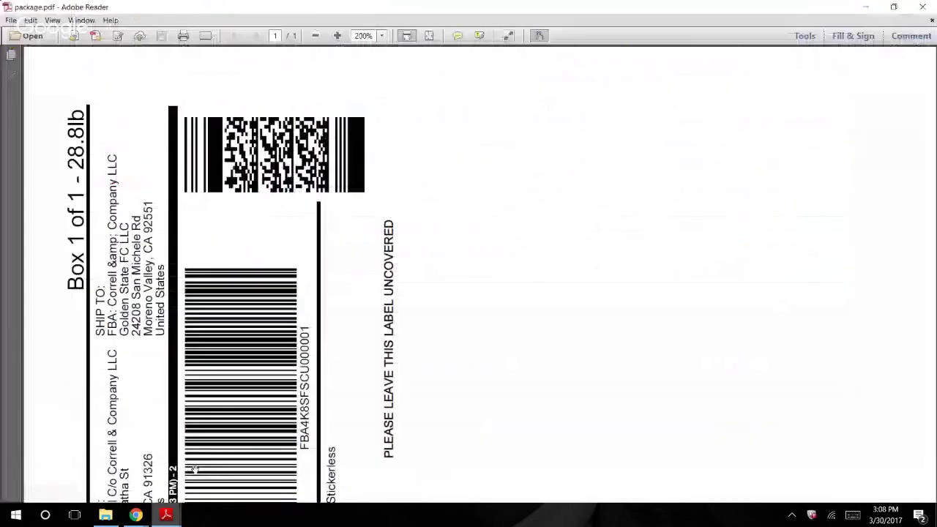
pyautogui.click(196, 474)
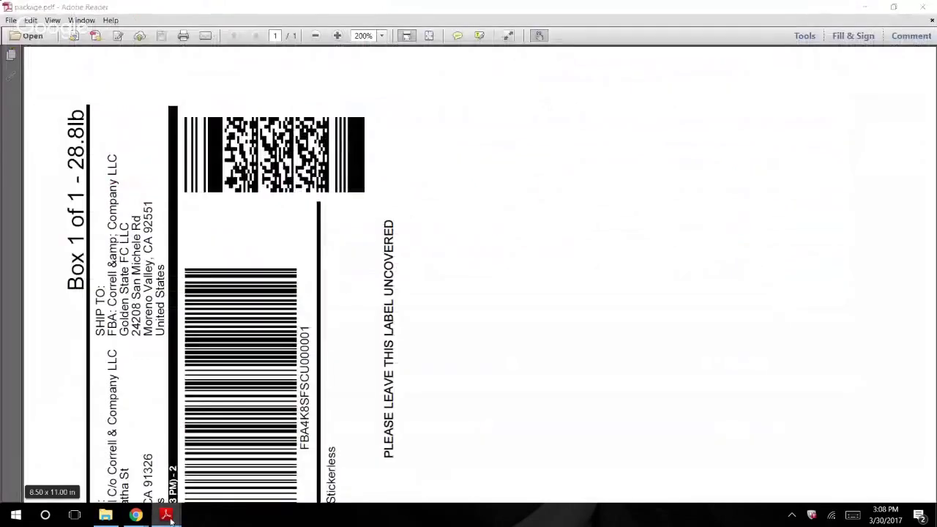
pyautogui.click(88, 454)
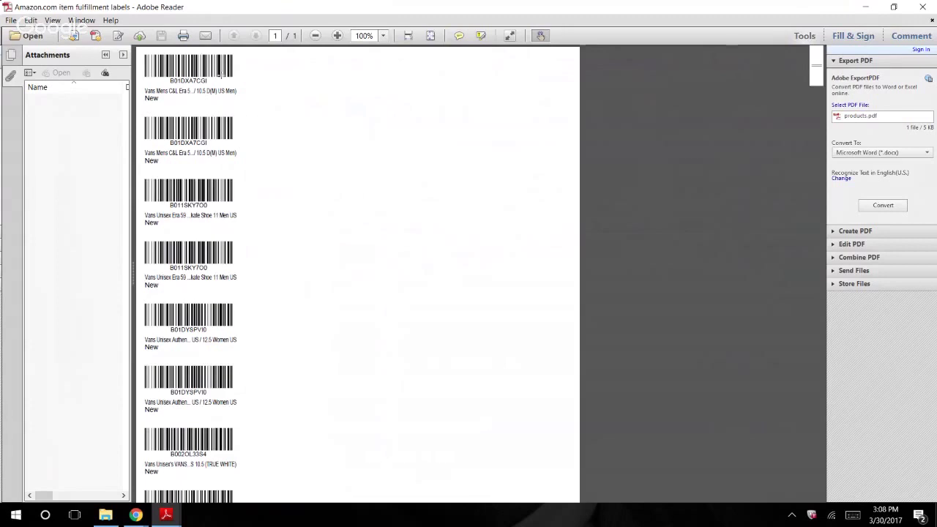
# Step: Take a snapshot of the first product barcode label, including its title and condition text
pyautogui.click(30, 20)
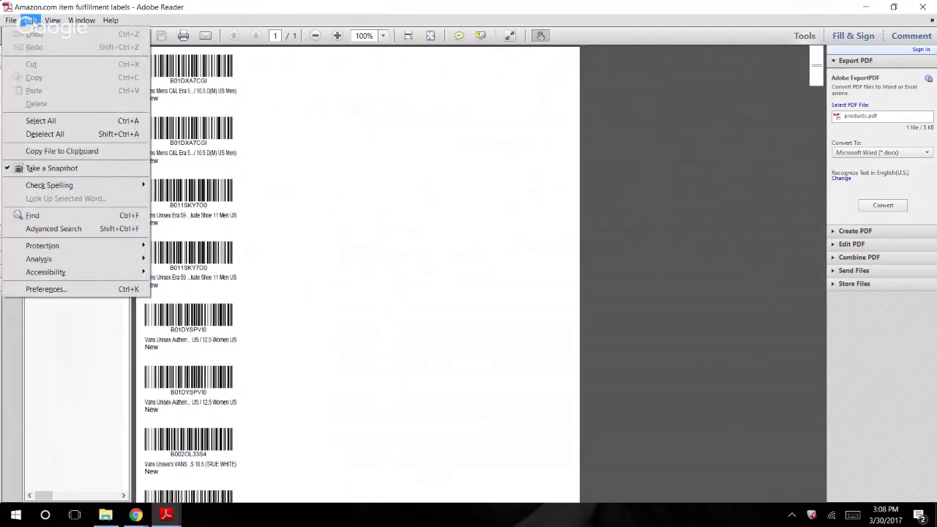
pyautogui.click(36, 170)
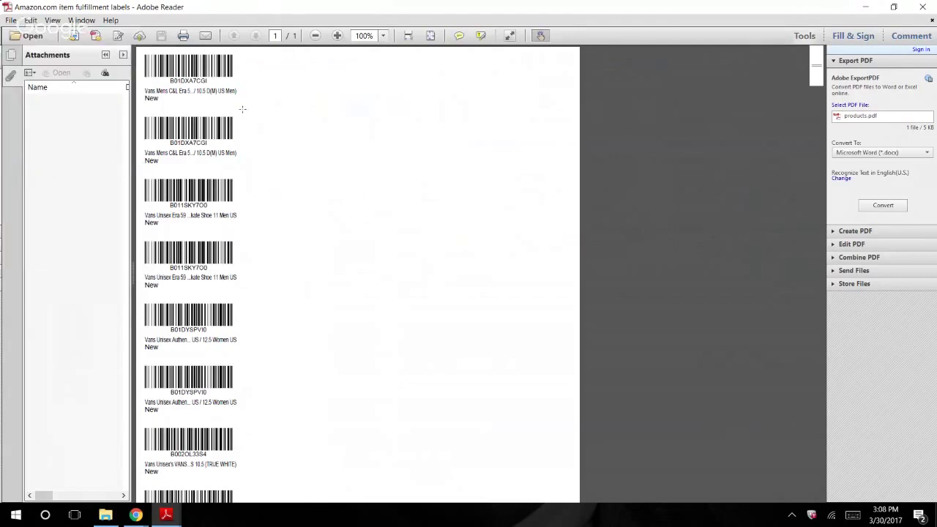
pyautogui.moveTo(239, 111); pyautogui.dragTo(136, 47)
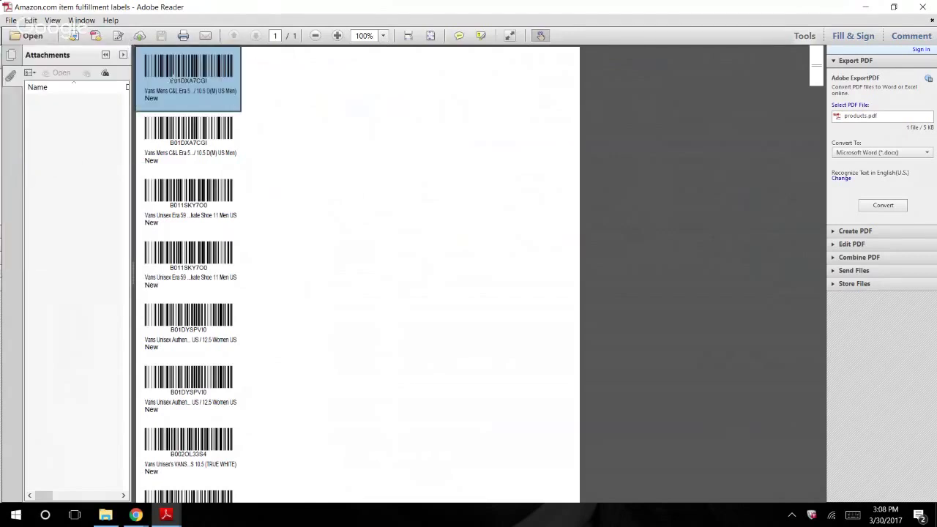
# Step: Start printing the selected barcode label and choose the DYMO LabelWriter 450 Turbo as the printer
pyautogui.rightClick(182, 68)
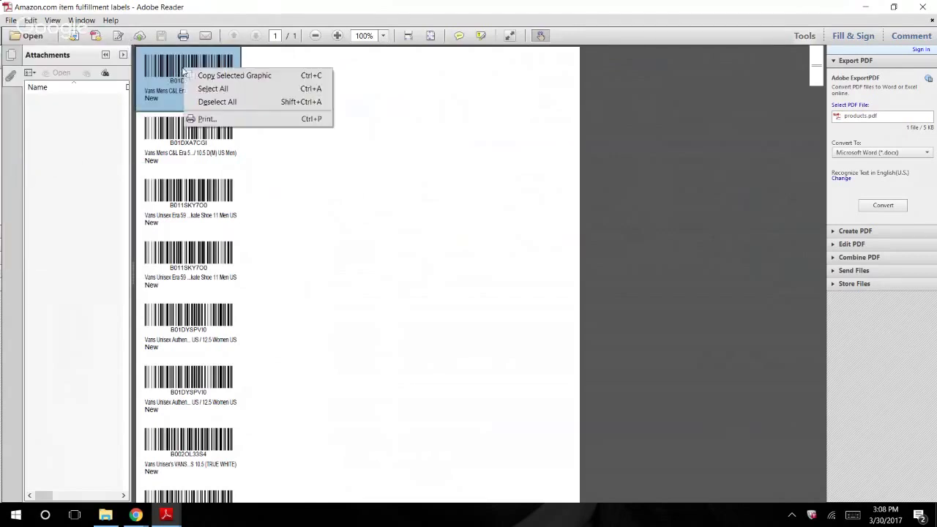
pyautogui.click(206, 119)
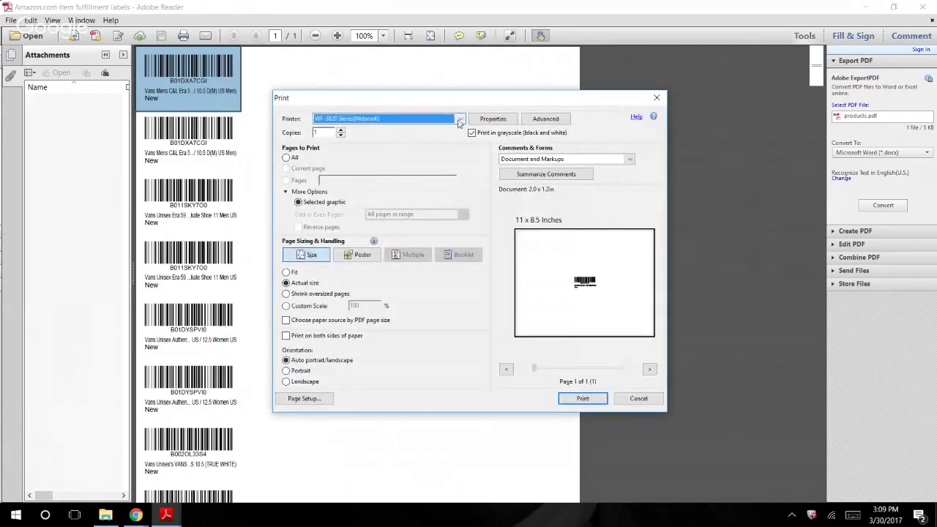
pyautogui.click(460, 120)
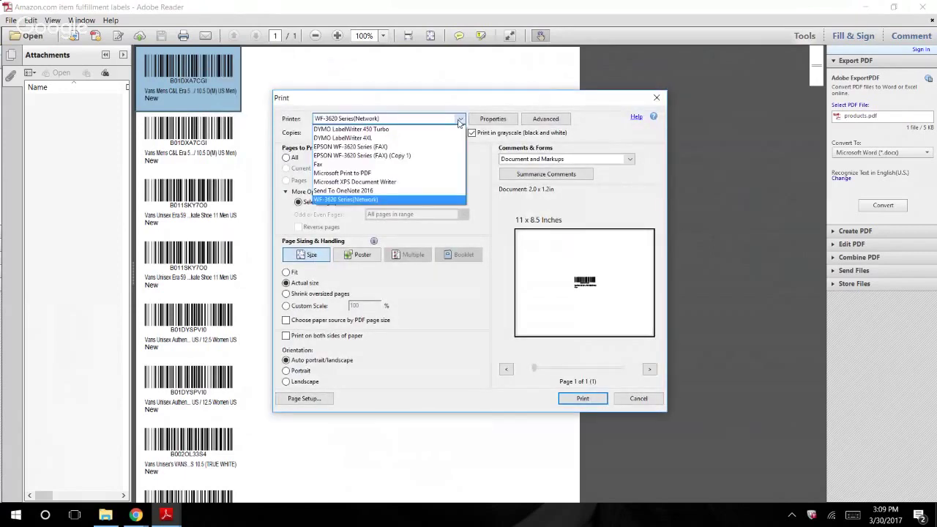
pyautogui.click(405, 130)
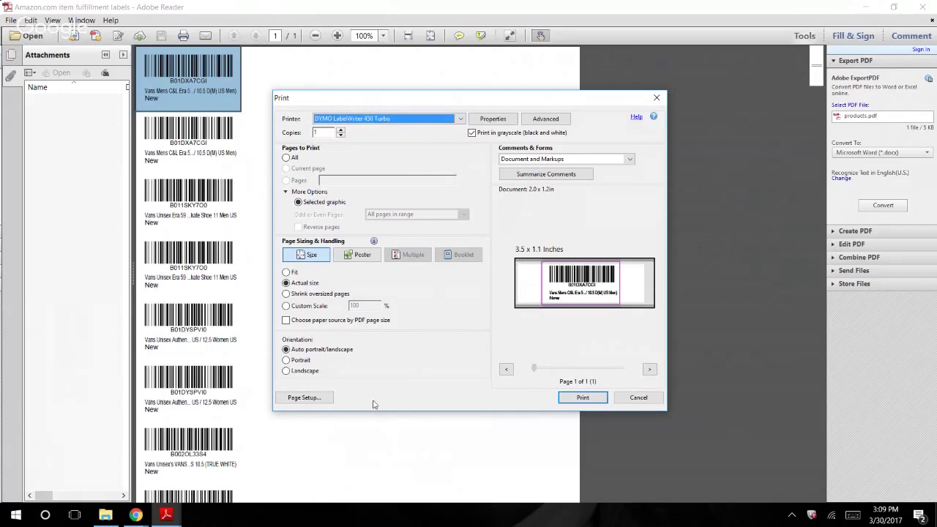
# Step: Set the paper size to 30334 2-1/4 in x 1-1/4 in and print the barcode label
pyautogui.click(302, 399)
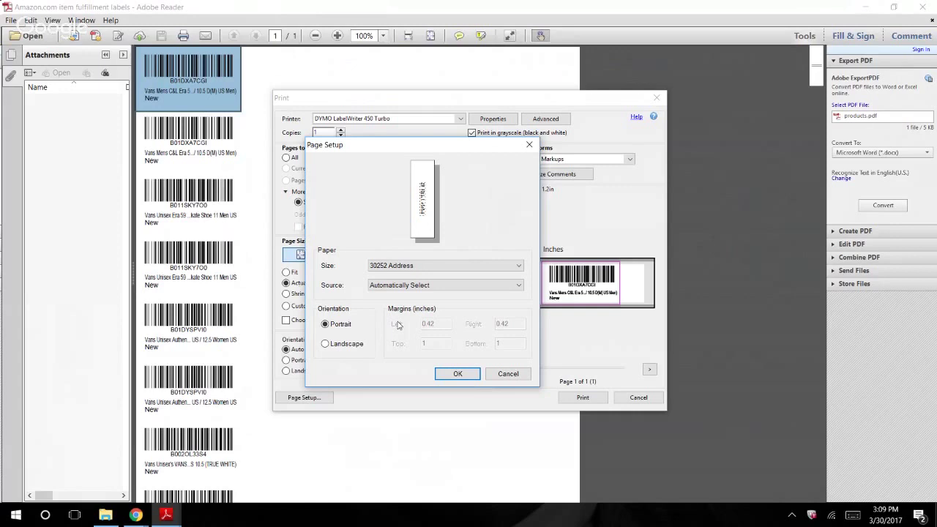
pyautogui.click(392, 267)
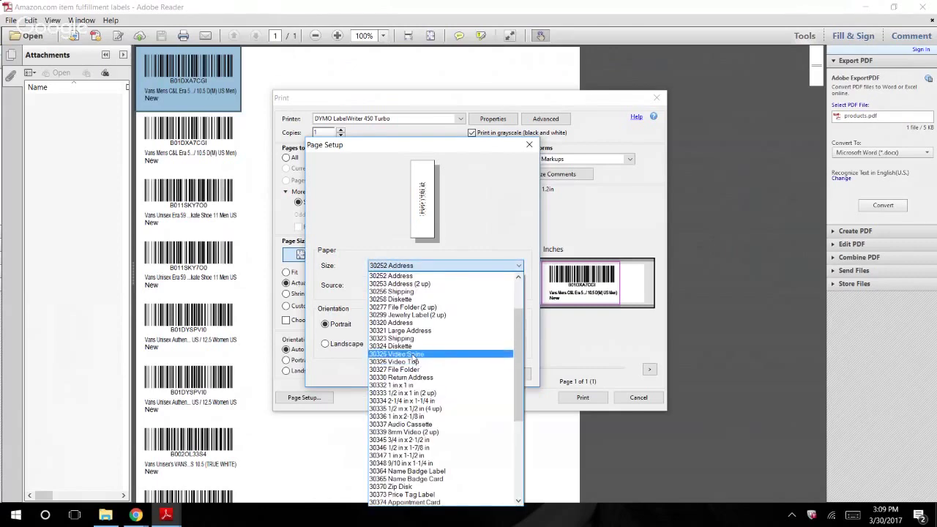
pyautogui.click(429, 402)
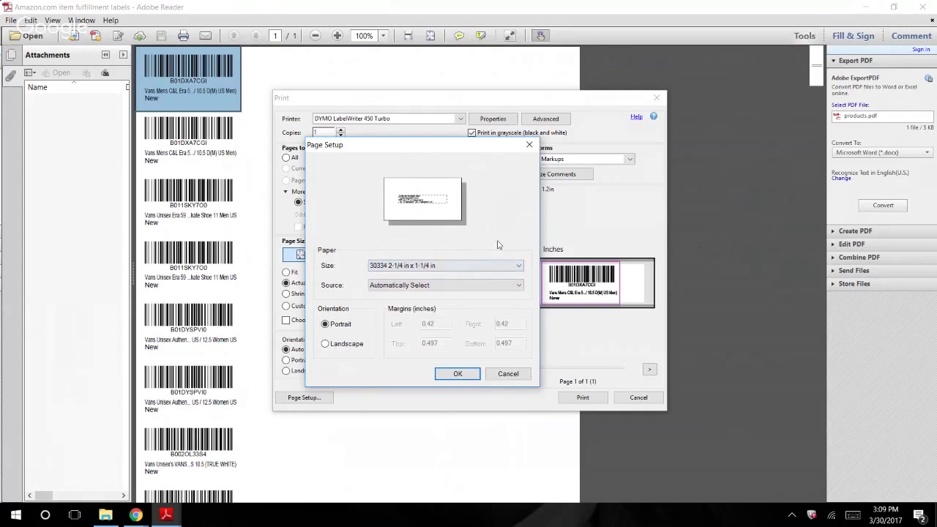
pyautogui.click(464, 375)
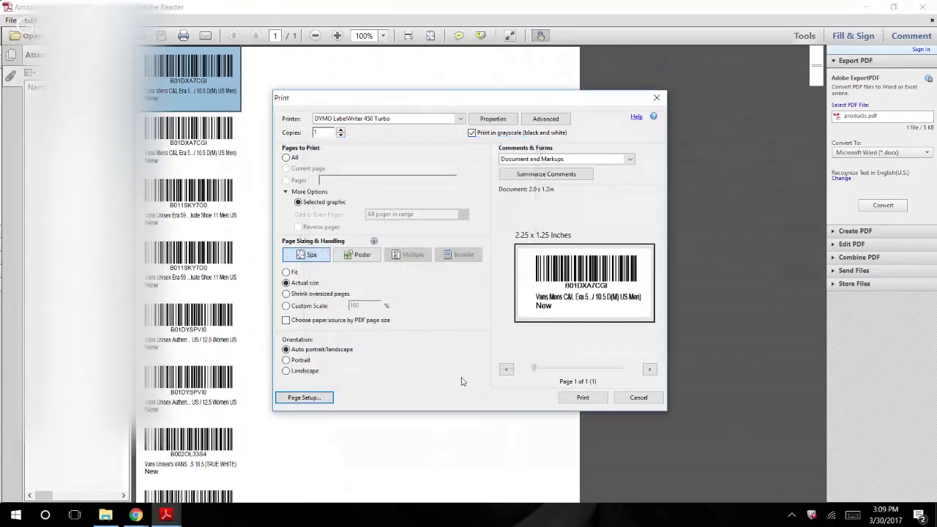
pyautogui.click(584, 399)
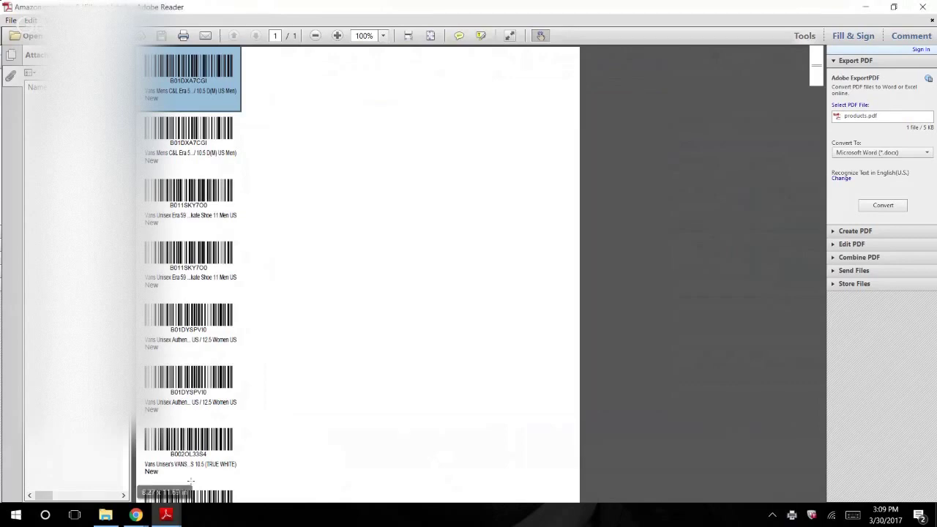
# Step: Switch to package.pdf and rotate its page clockwise so the shipping labels read upright
pyautogui.moveTo(136, 515)
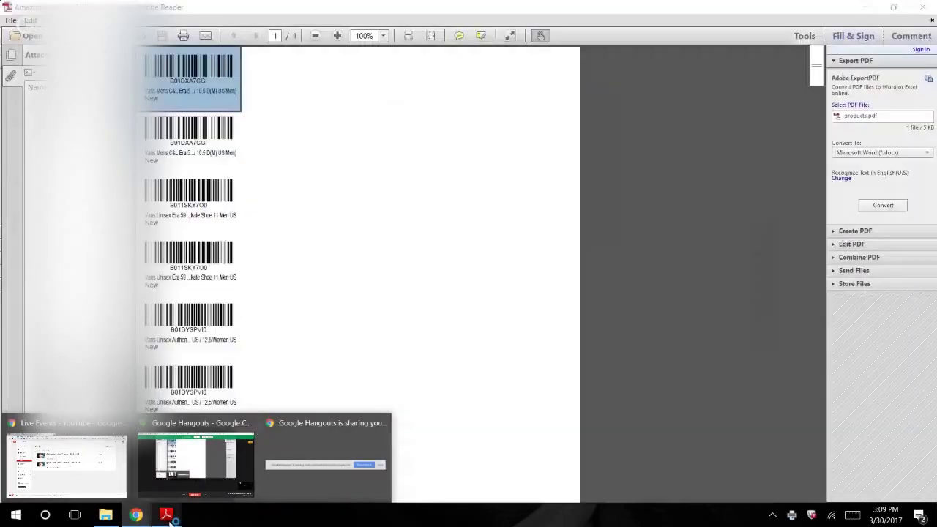
pyautogui.click(167, 515)
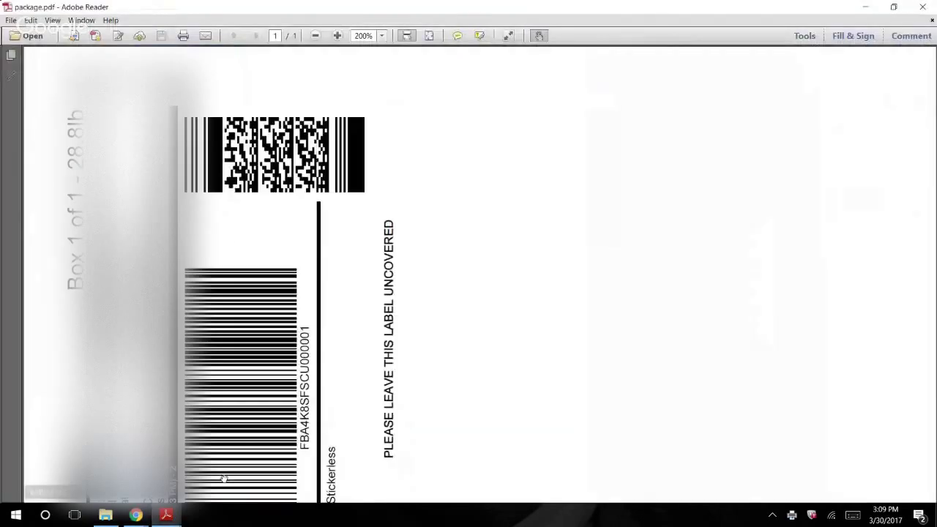
pyautogui.click(30, 20)
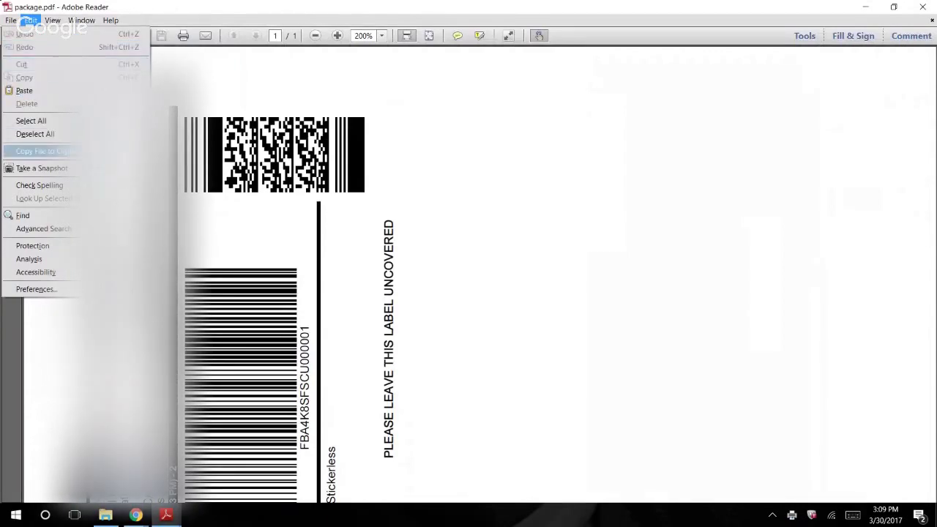
pyautogui.click(64, 169)
pyautogui.click(52, 22)
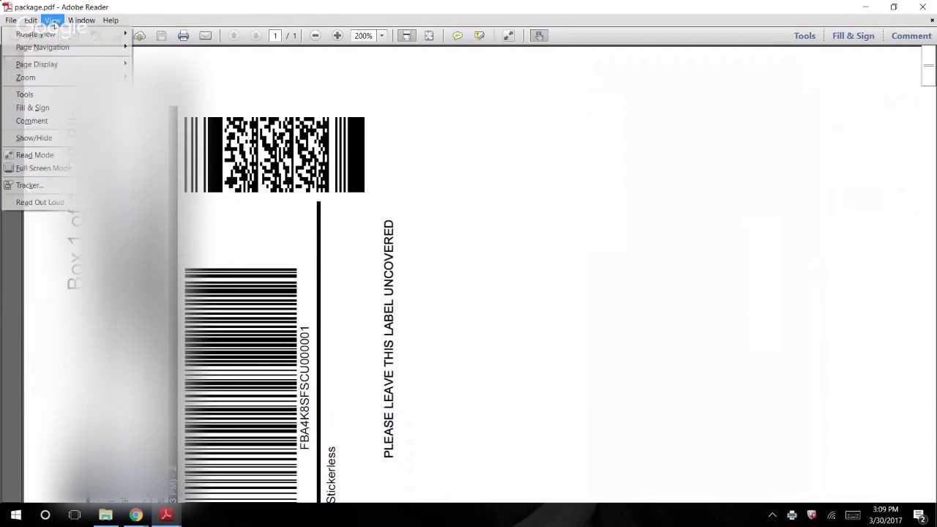
pyautogui.moveTo(79, 35)
pyautogui.click(147, 35)
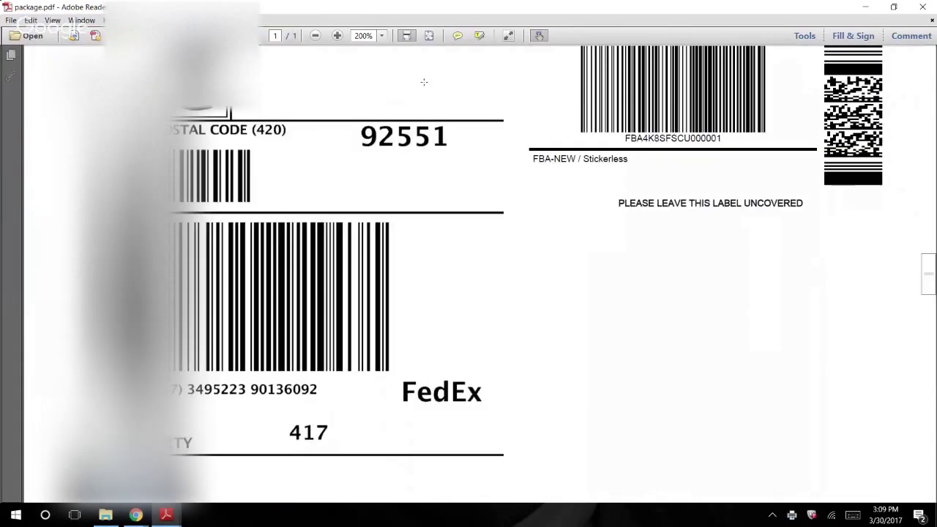
# Step: Take a snapshot of the entire FedEx shipping label, leaving out the neighbouring FBA box label
pyautogui.click(382, 35)
pyautogui.click(407, 119)
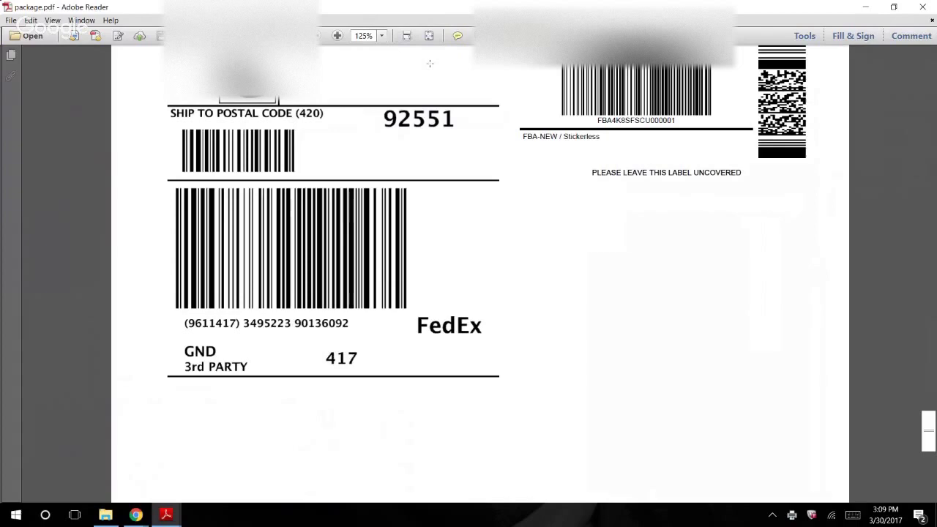
pyautogui.click(381, 35)
pyautogui.click(401, 106)
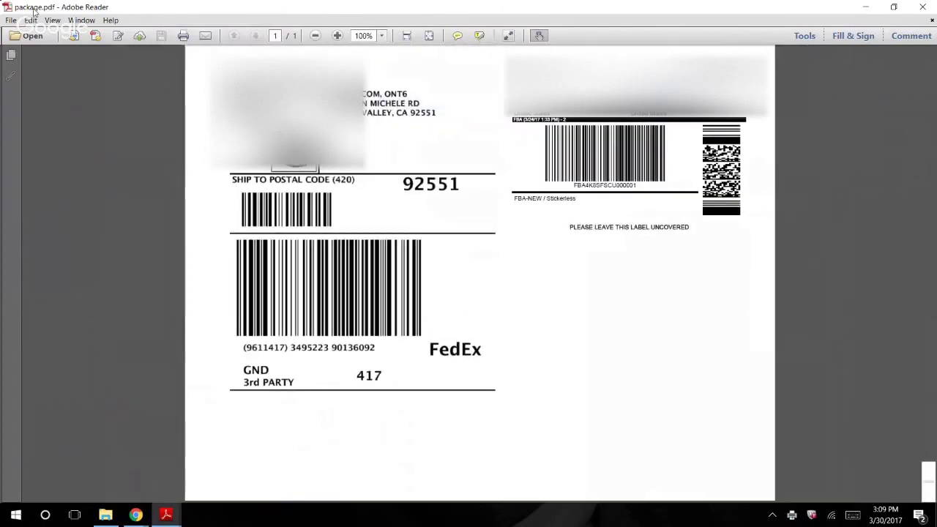
pyautogui.click(30, 20)
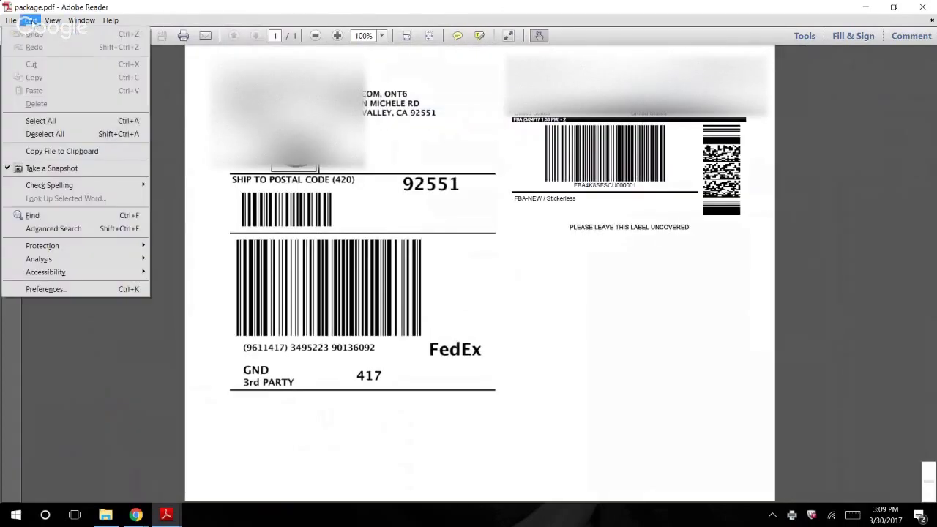
pyautogui.click(51, 168)
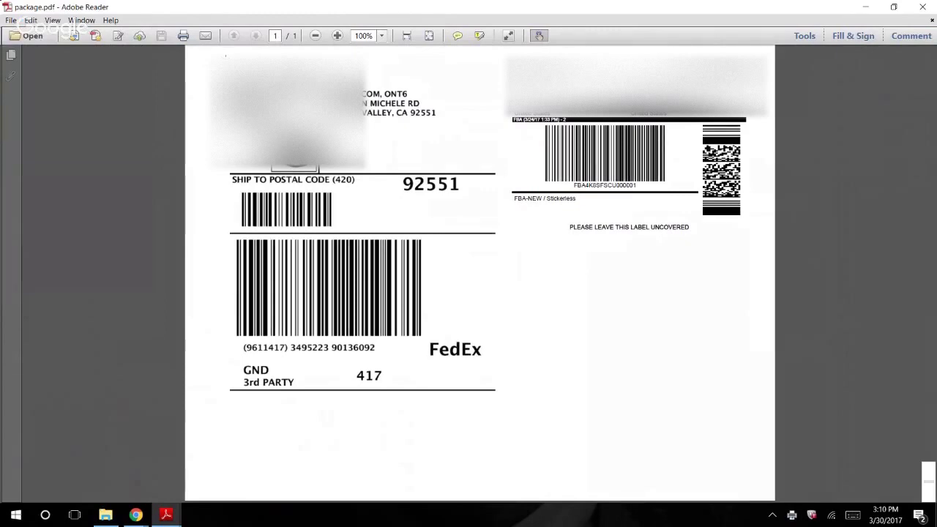
pyautogui.moveTo(227, 62); pyautogui.dragTo(497, 392)
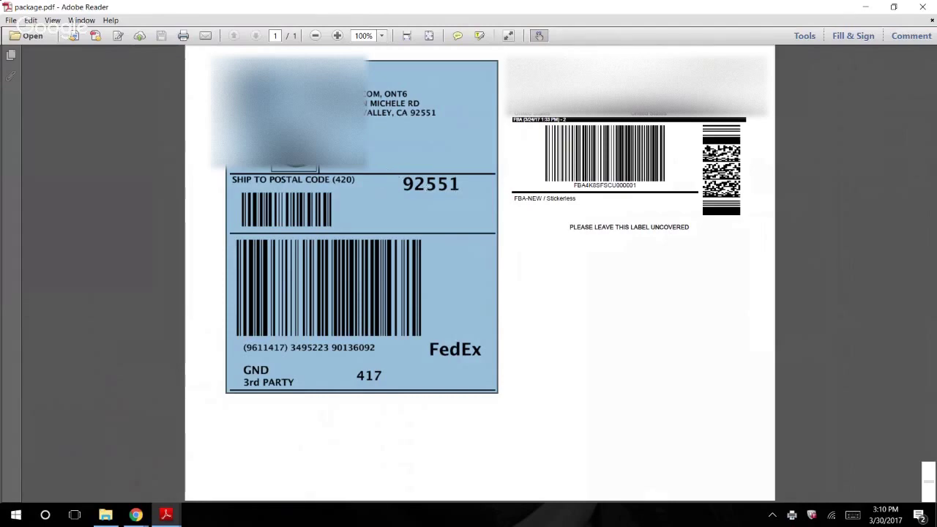
# Step: Start printing the selected FedEx label and choose the DYMO LabelWriter 4XL as the printer
pyautogui.rightClick(380, 142)
pyautogui.click(407, 196)
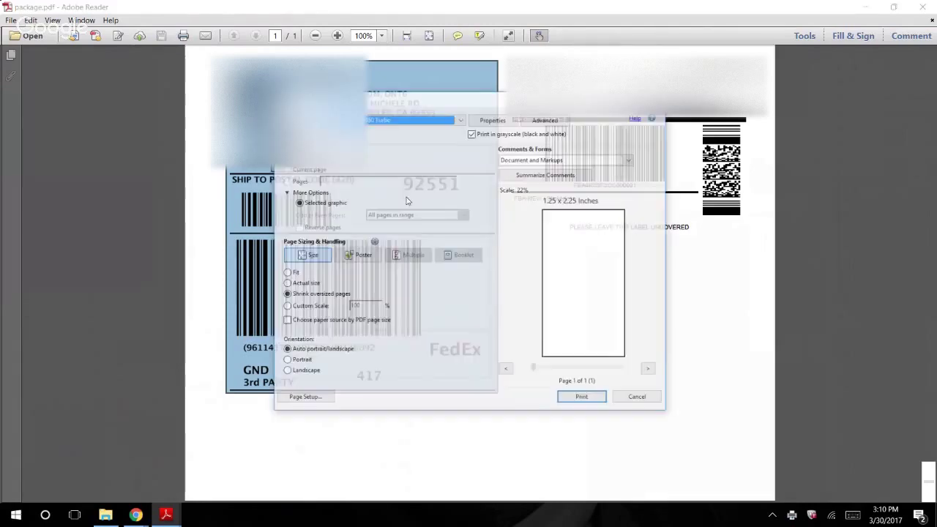
pyautogui.click(459, 120)
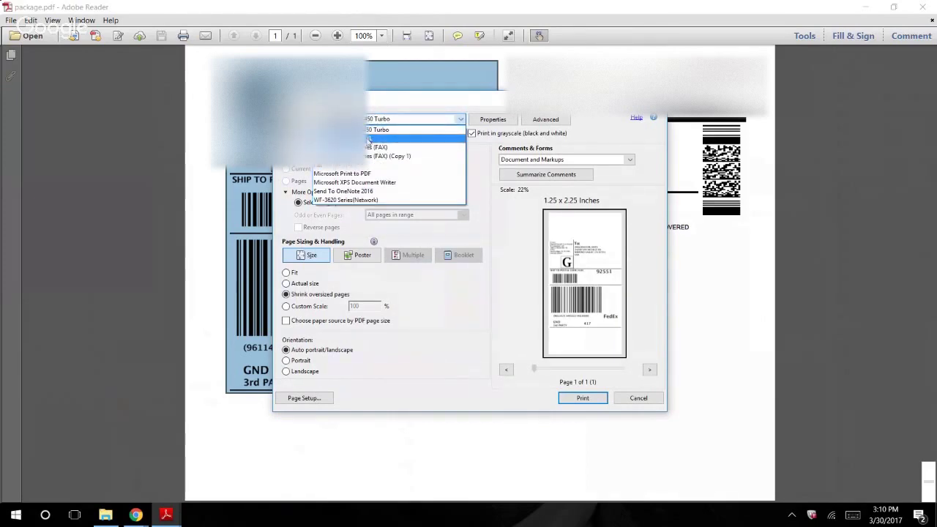
pyautogui.click(375, 139)
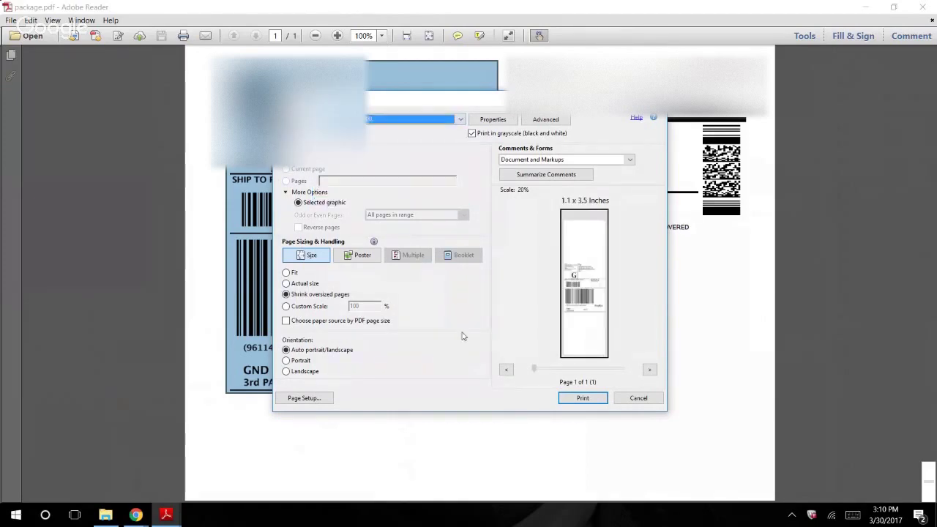
# Step: Set the paper size for the FedEx label to 1744907 4 in x 6 in
pyautogui.click(315, 396)
pyautogui.click(410, 267)
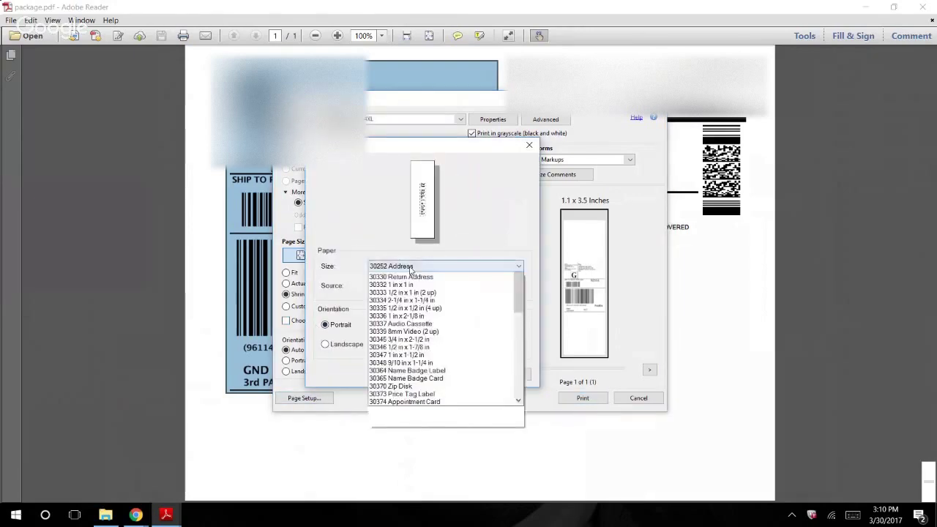
pyautogui.scroll(3, 410, 293)
pyautogui.click(432, 327)
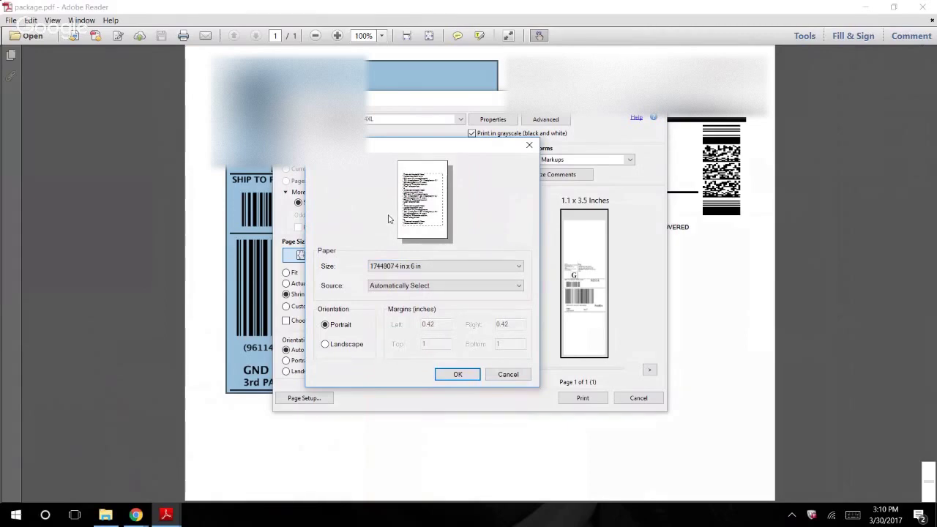
pyautogui.click(458, 375)
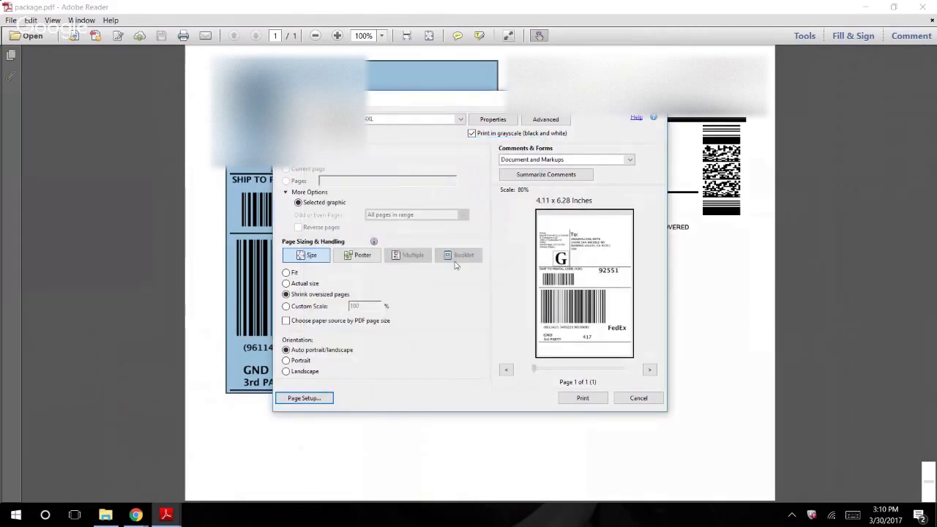
# Step: Check the paper size chosen in the page setup for the FedEx label, and close the setup without changes
pyautogui.click(311, 399)
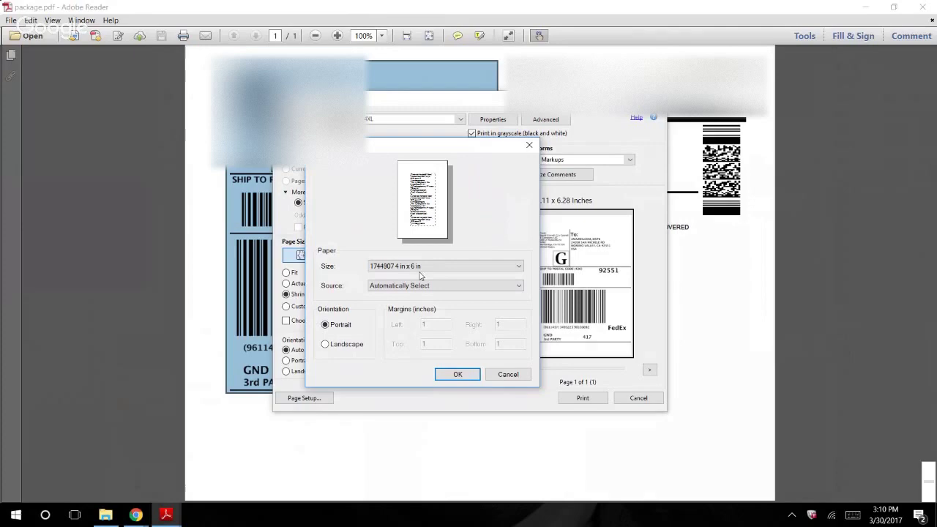
pyautogui.click(461, 268)
pyautogui.click(530, 145)
# Step: Try the DYMO LabelWriter 450 Turbo as printer for the FedEx label, leaving the print dialog and clearing the snapshot selection
pyautogui.click(421, 121)
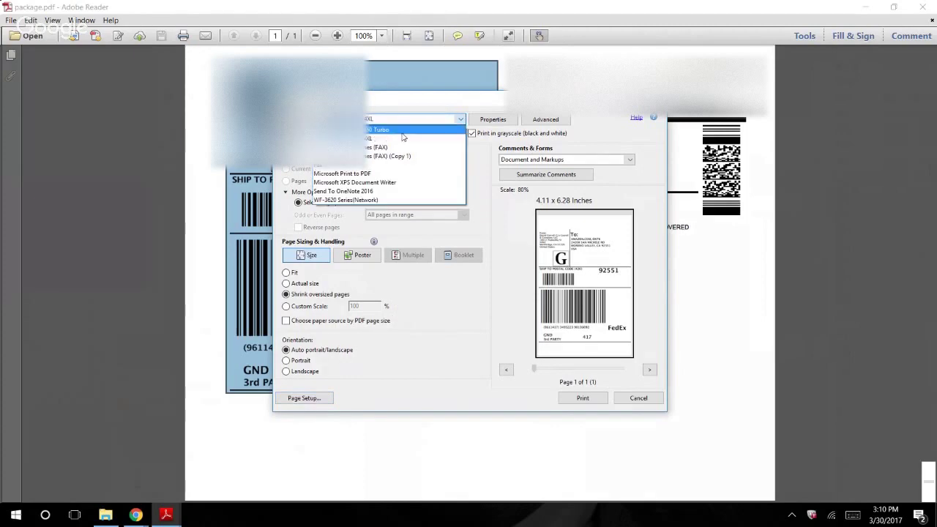
pyautogui.click(410, 139)
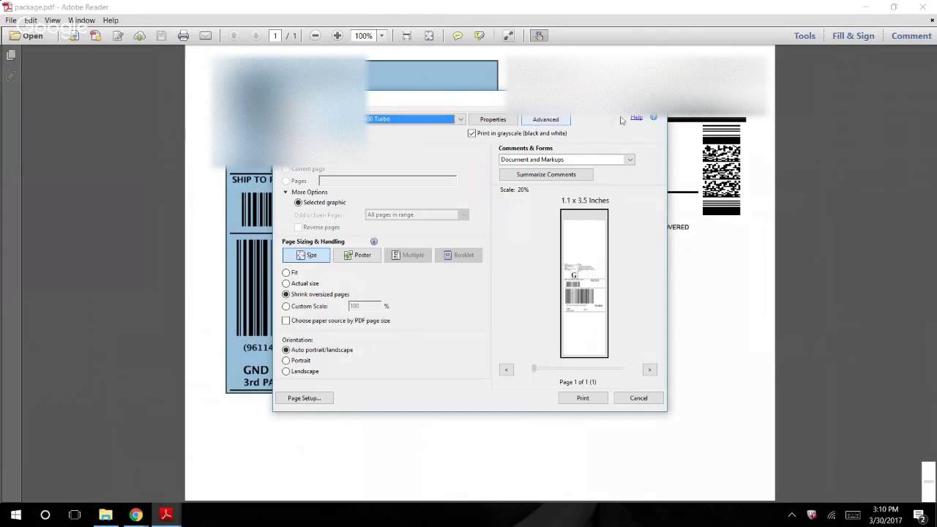
pyautogui.press('Return')
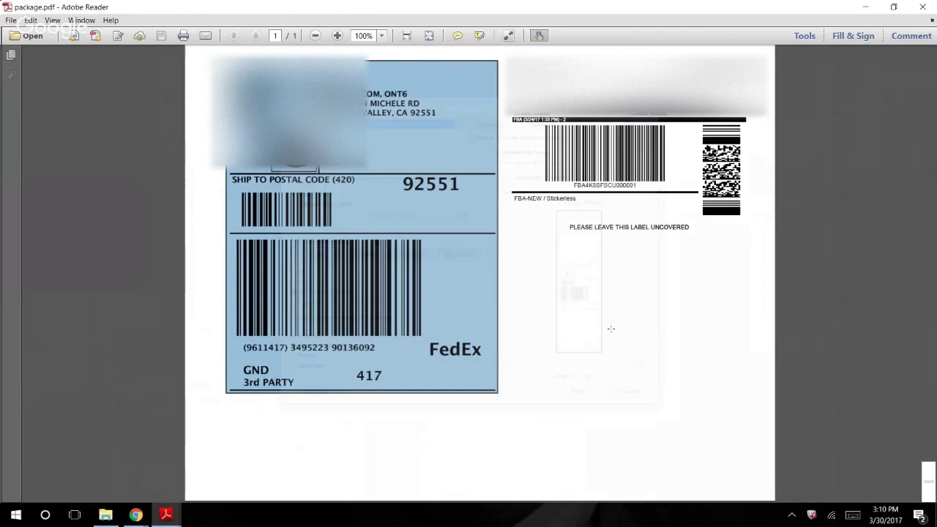
pyautogui.click(613, 247)
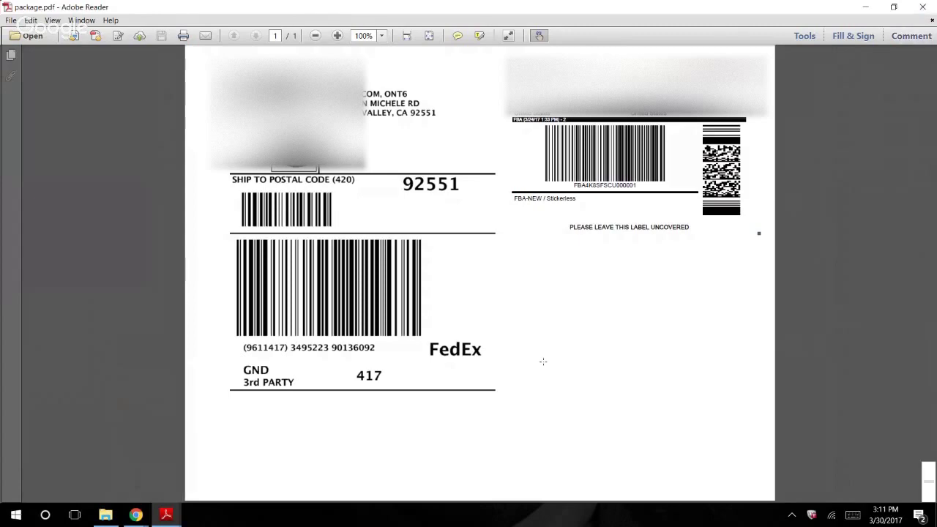
# Step: Switch to the Google Hangouts window that is running the live broadcast
pyautogui.click(164, 516)
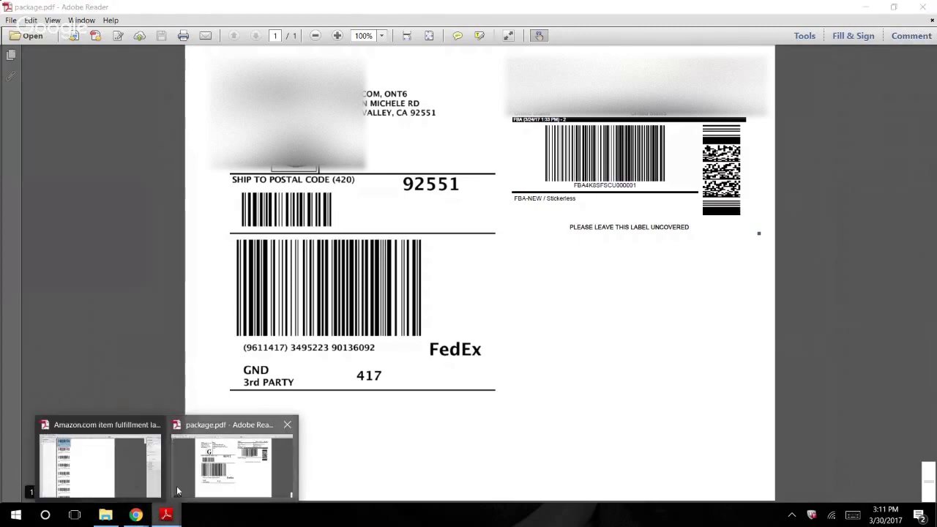
pyautogui.moveTo(139, 516)
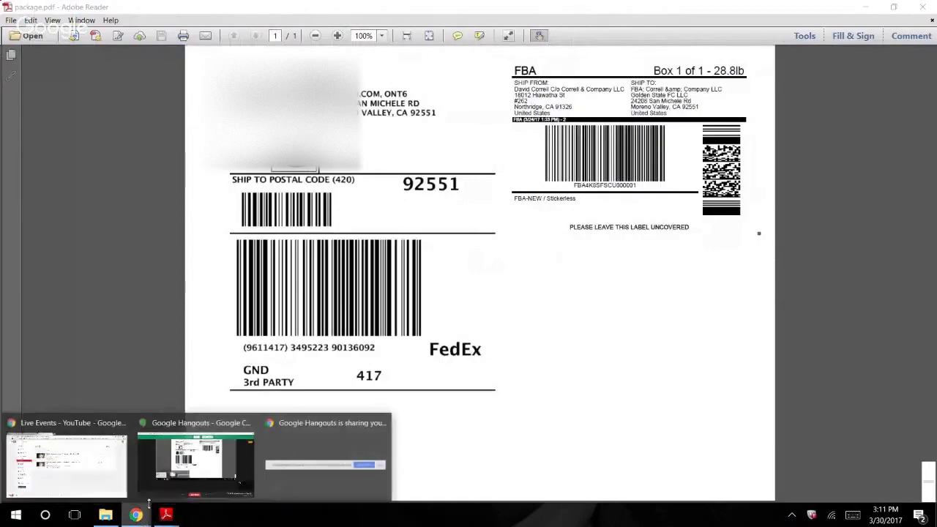
pyautogui.click(165, 489)
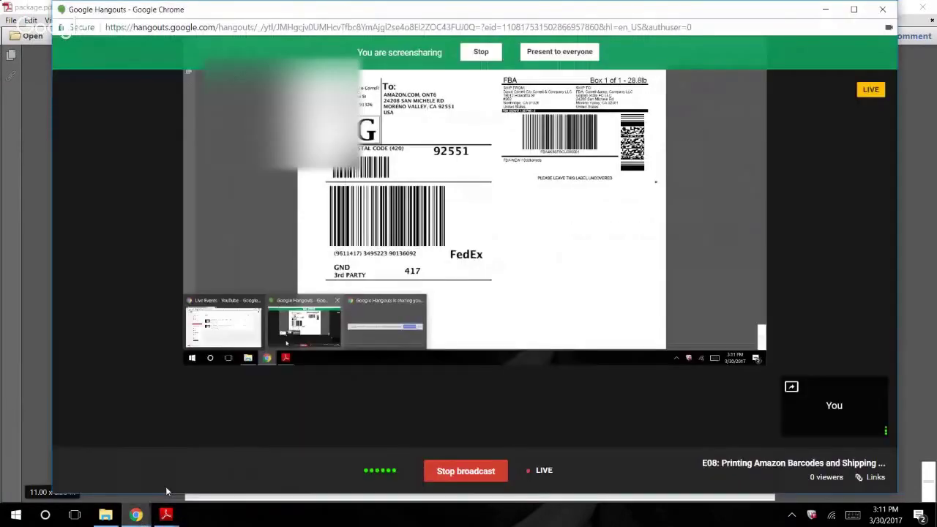